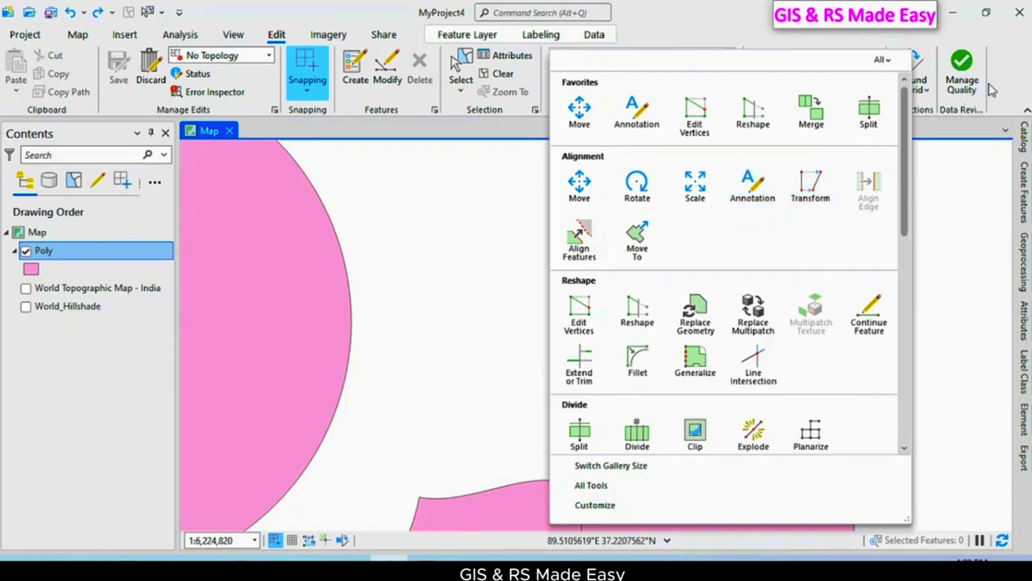
- In the Catalog, expand Databases and show MyProject4.gdb's options for creating new items
{"action": "left_click", "coordinate": [1001, 75]}
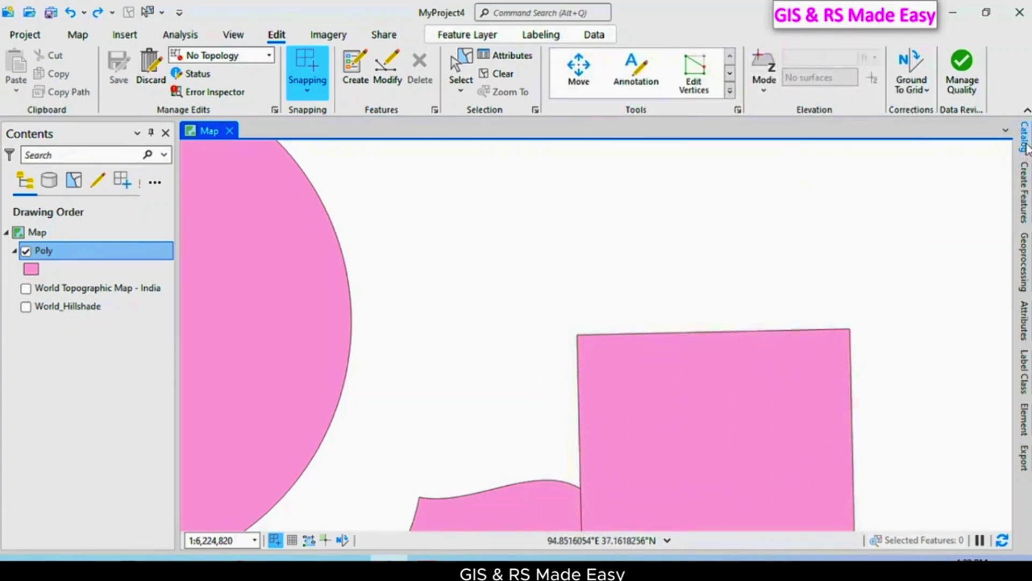
{"action": "left_click", "coordinate": [1025, 143]}
{"action": "left_click", "coordinate": [885, 237]}
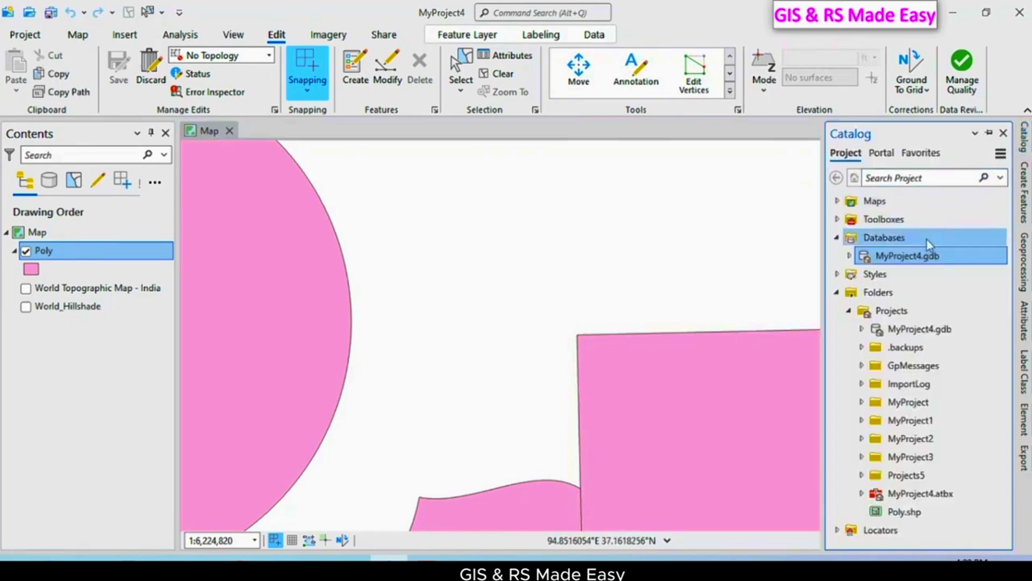
{"action": "right_click", "coordinate": [896, 258]}
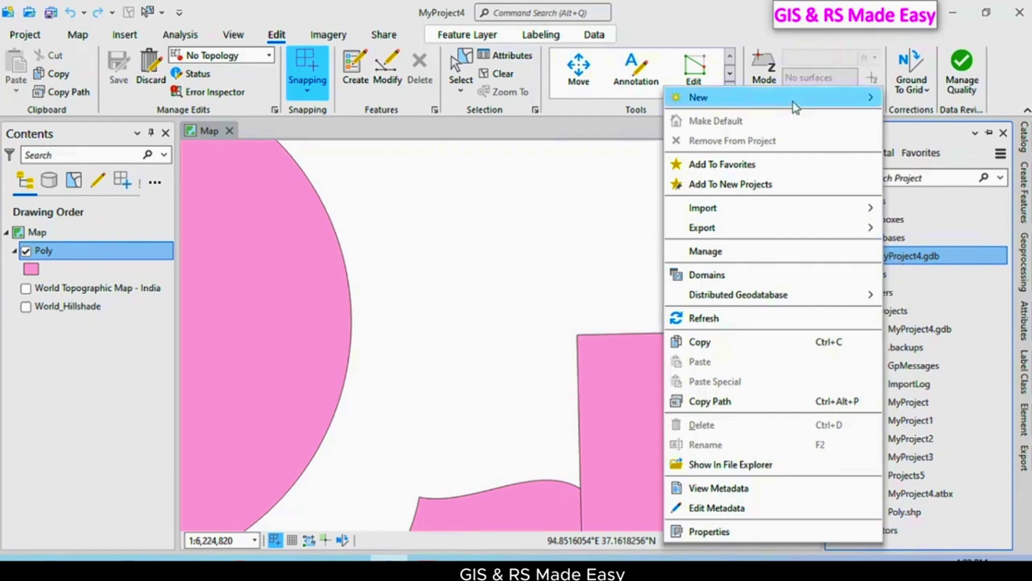
{"action": "mouse_move", "coordinate": [766, 98]}
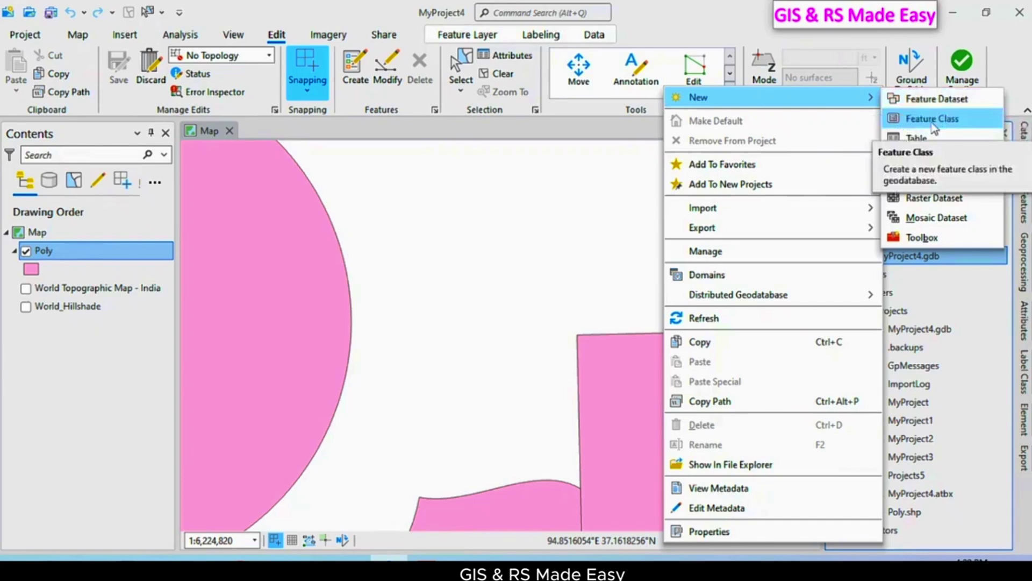
- Create an Annotation-type feature class named Annotation_layer in MyProject4.gdb
{"action": "left_click", "coordinate": [937, 121]}
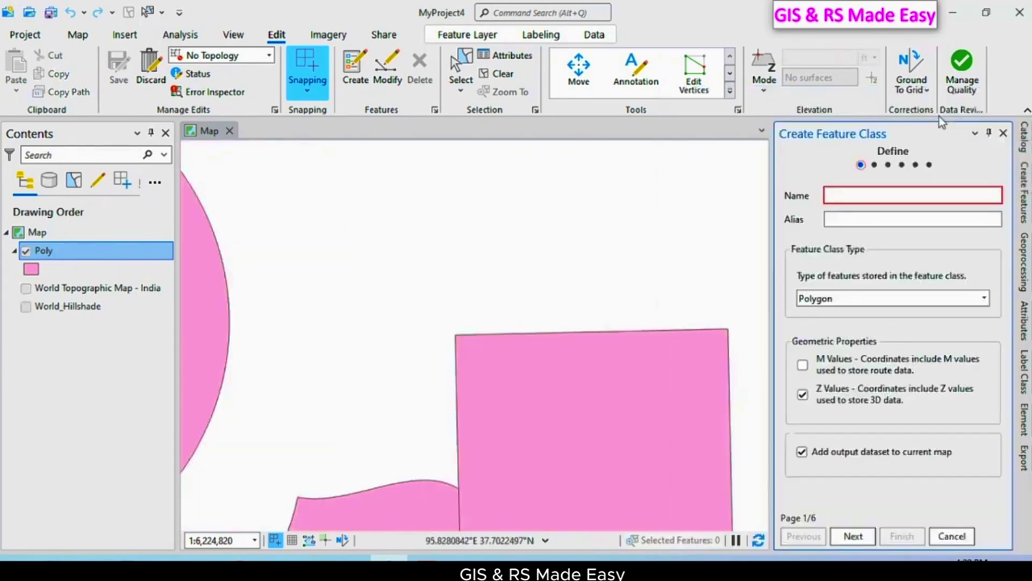
{"action": "left_click", "coordinate": [845, 195]}
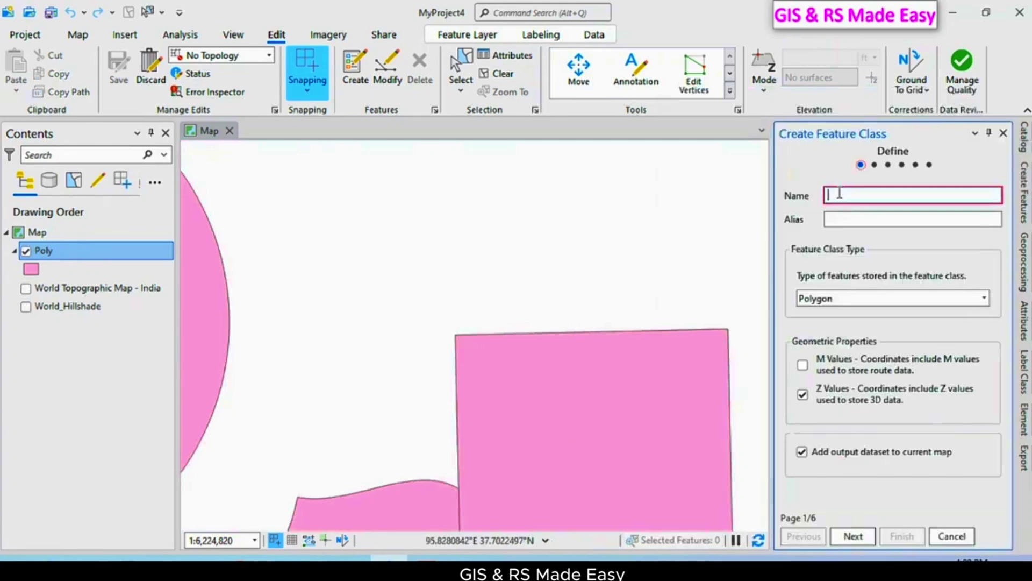
{"action": "type", "text": "Annotation_layer"}
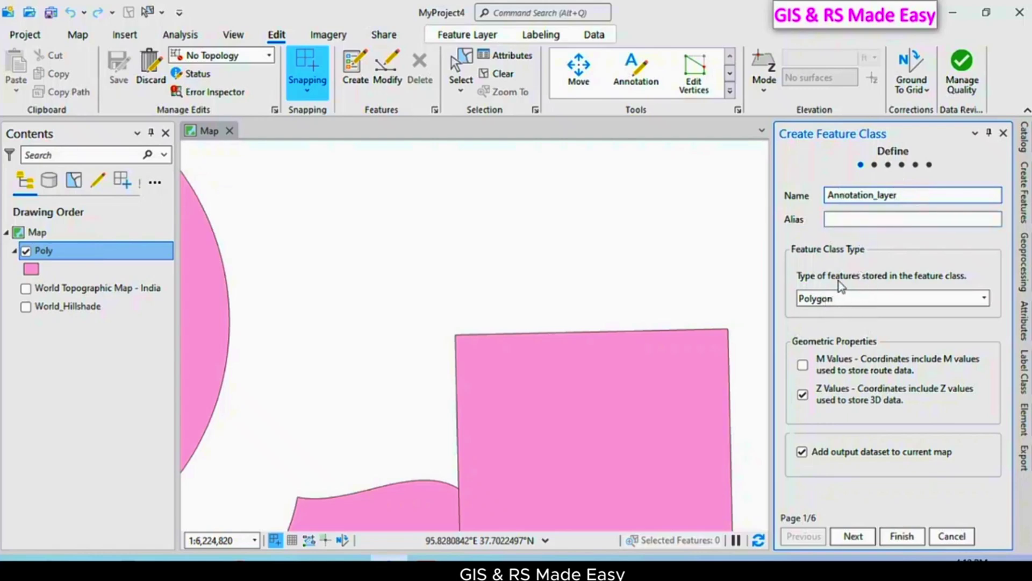
{"action": "left_click", "coordinate": [881, 300]}
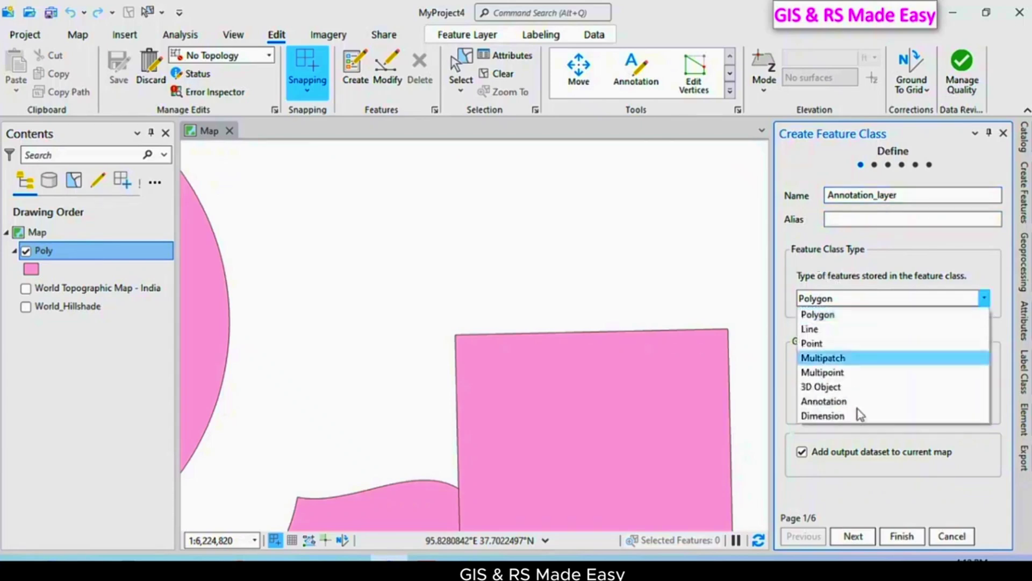
{"action": "left_click", "coordinate": [839, 403]}
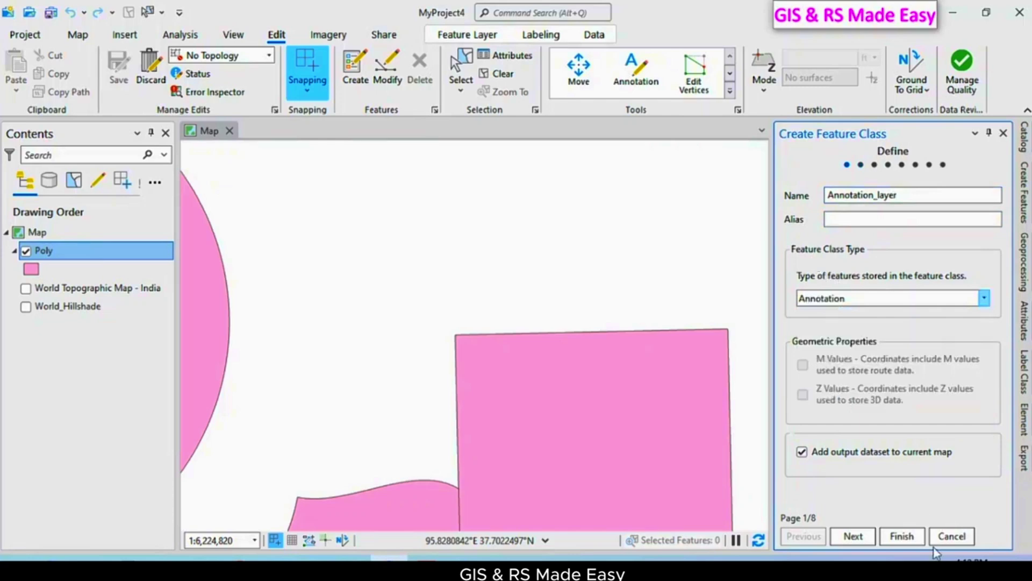
{"action": "left_click", "coordinate": [901, 536]}
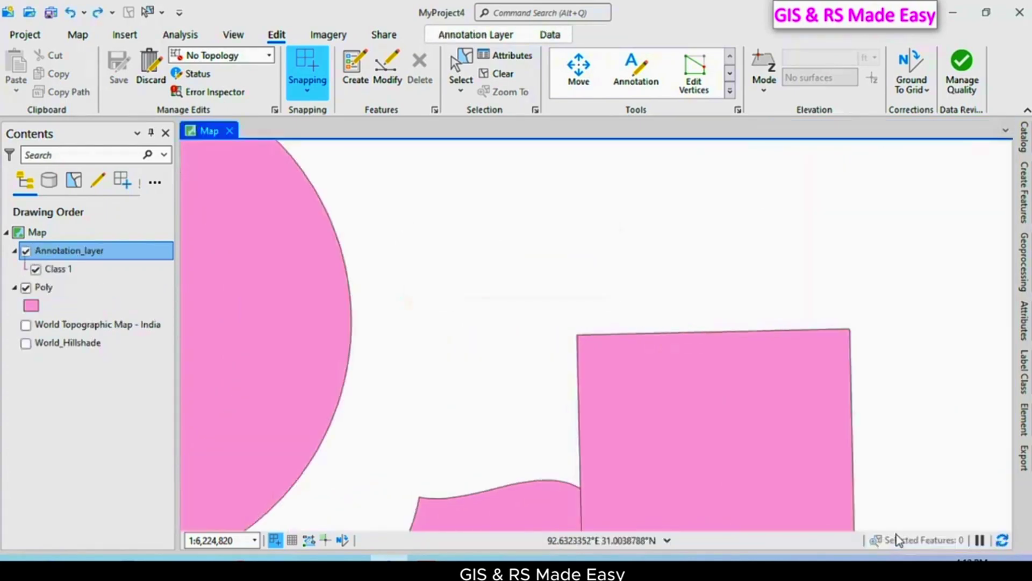
- Zoom to Annotation_layer's extent and activate the Class 1 horizontal template with text Label 1
{"action": "left_click", "coordinate": [85, 252]}
{"action": "left_click", "coordinate": [86, 256], "text": "alt"}
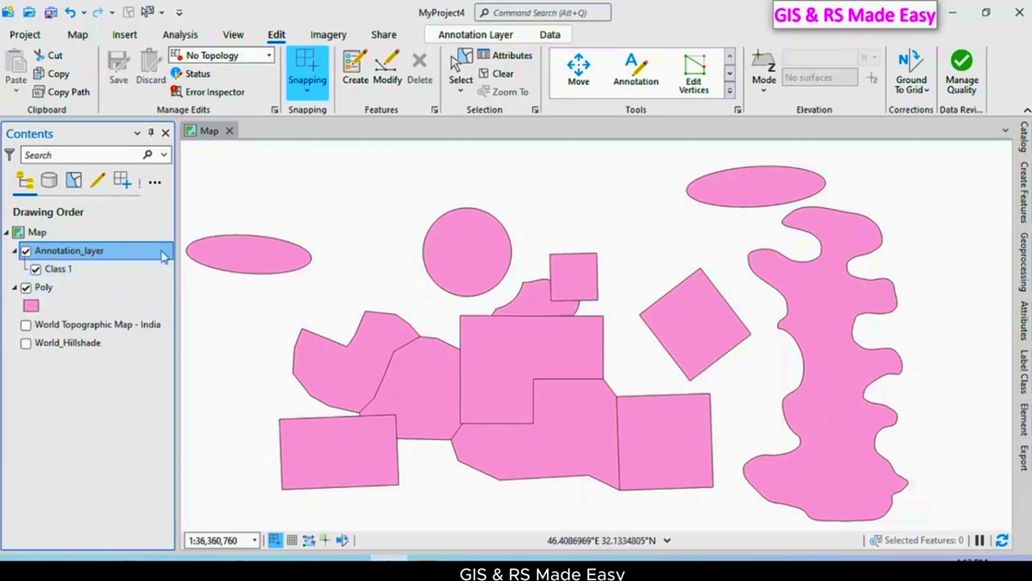
{"action": "left_click", "coordinate": [362, 81]}
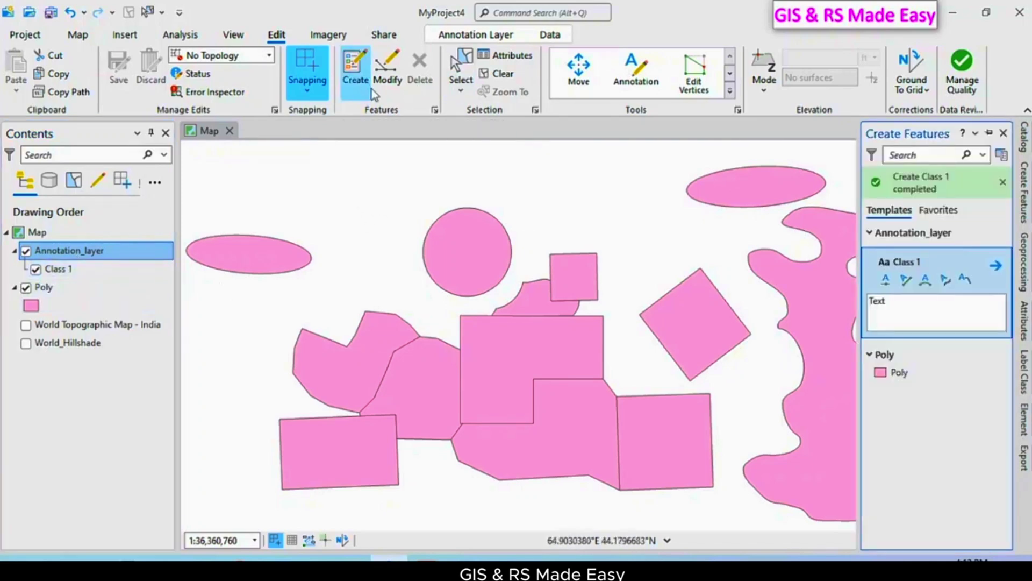
{"action": "left_click", "coordinate": [872, 233]}
{"action": "left_click", "coordinate": [868, 234]}
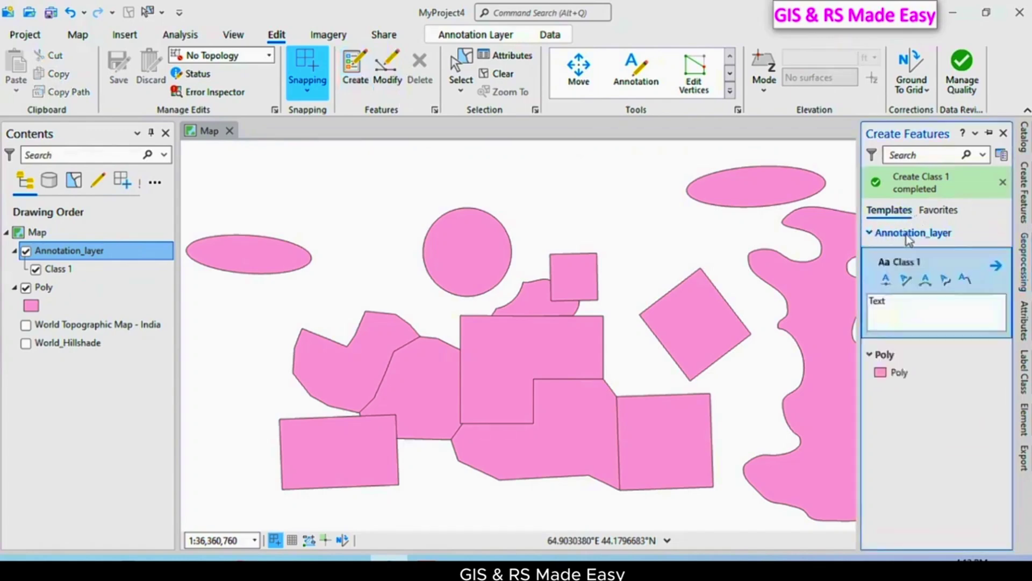
{"action": "left_click", "coordinate": [871, 233]}
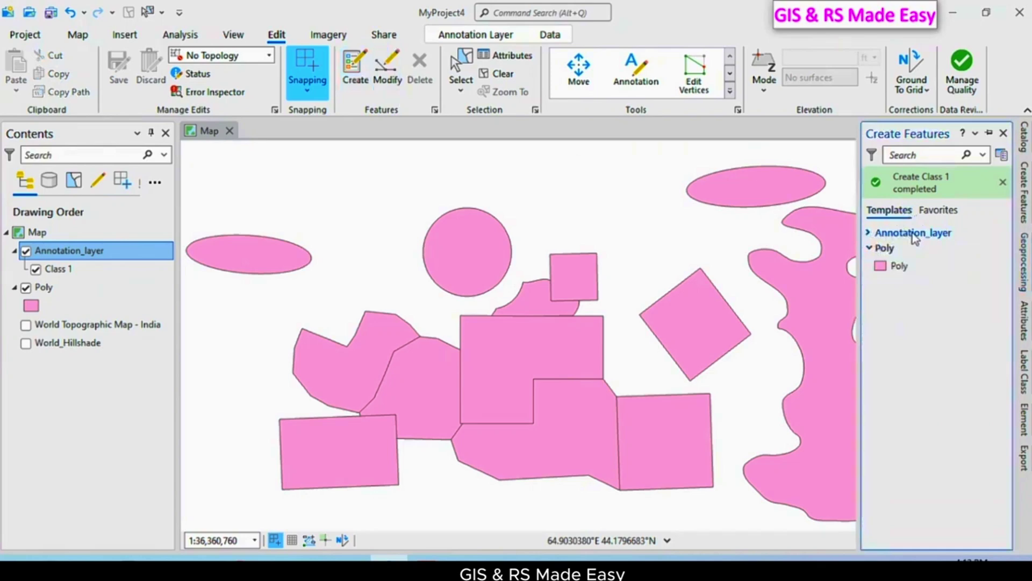
{"action": "left_click", "coordinate": [871, 233]}
{"action": "double_click", "coordinate": [897, 305]}
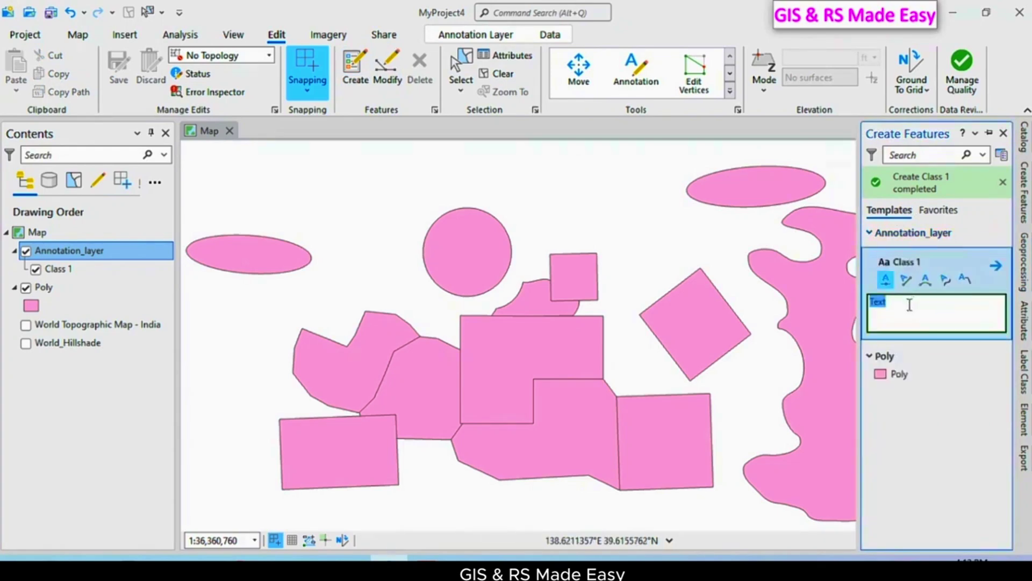
{"action": "type", "text": "Label 1"}
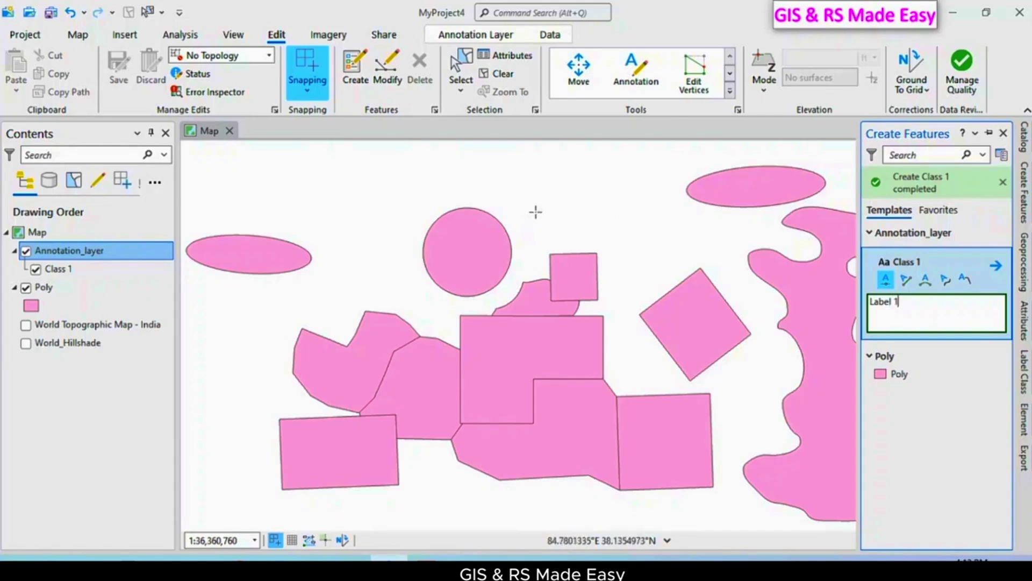
- Place a Label 2 annotation below and to the left of Label 1
{"action": "left_click", "coordinate": [535, 211]}
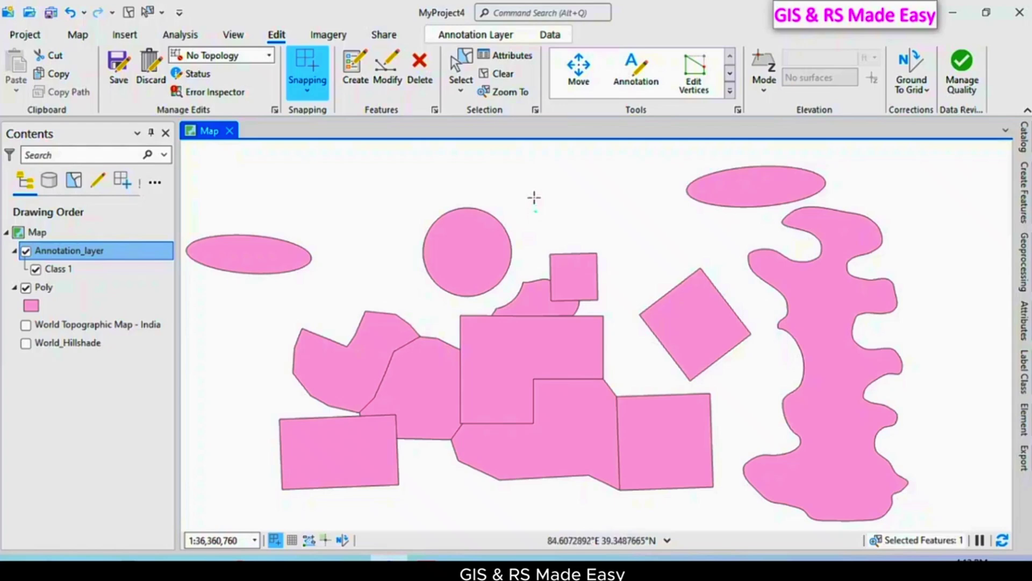
{"action": "scroll", "coordinate": [537, 202], "scroll_direction": "up", "scroll_amount": 3}
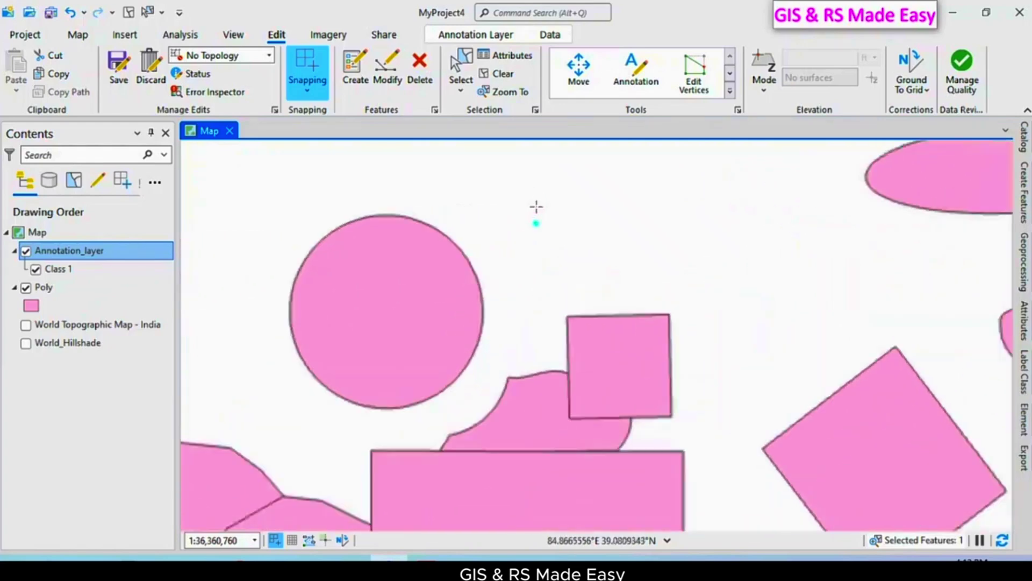
{"action": "scroll", "coordinate": [536, 219], "scroll_direction": "up", "scroll_amount": 3}
{"action": "scroll", "coordinate": [536, 243], "scroll_direction": "up", "scroll_amount": 3}
{"action": "scroll", "coordinate": [537, 257], "scroll_direction": "up", "scroll_amount": 2}
{"action": "scroll", "coordinate": [536, 266], "scroll_direction": "up", "scroll_amount": 4}
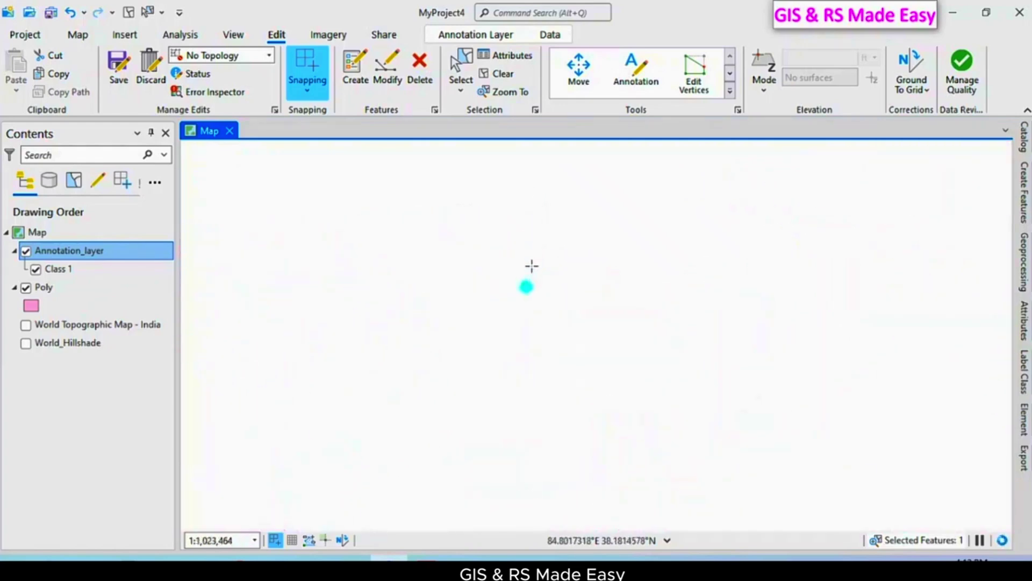
{"action": "scroll", "coordinate": [517, 323], "scroll_direction": "up", "scroll_amount": 4}
{"action": "scroll", "coordinate": [501, 363], "scroll_direction": "up", "scroll_amount": 3}
{"action": "scroll", "coordinate": [497, 374], "scroll_direction": "up", "scroll_amount": 3}
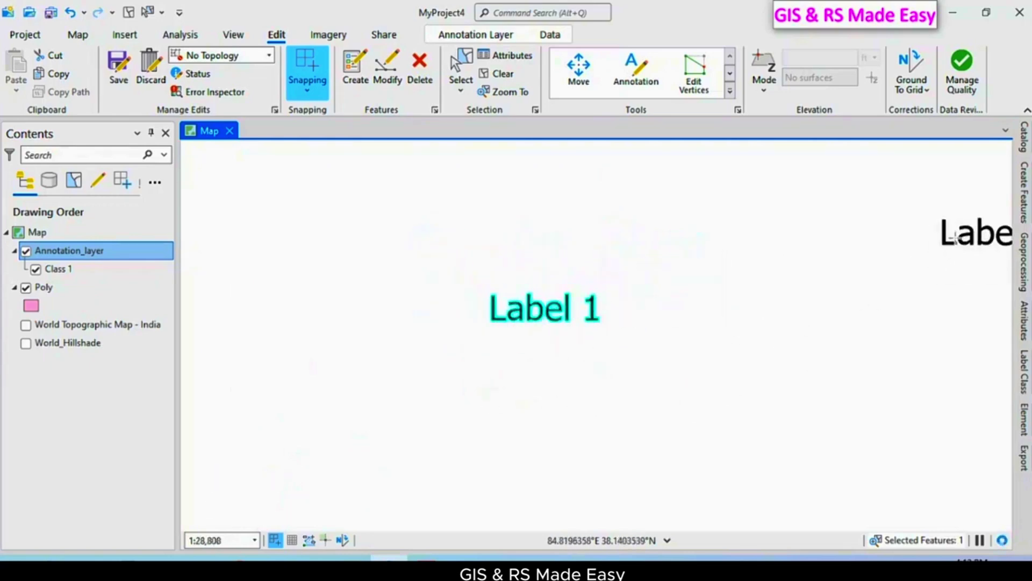
{"action": "left_click", "coordinate": [1025, 193]}
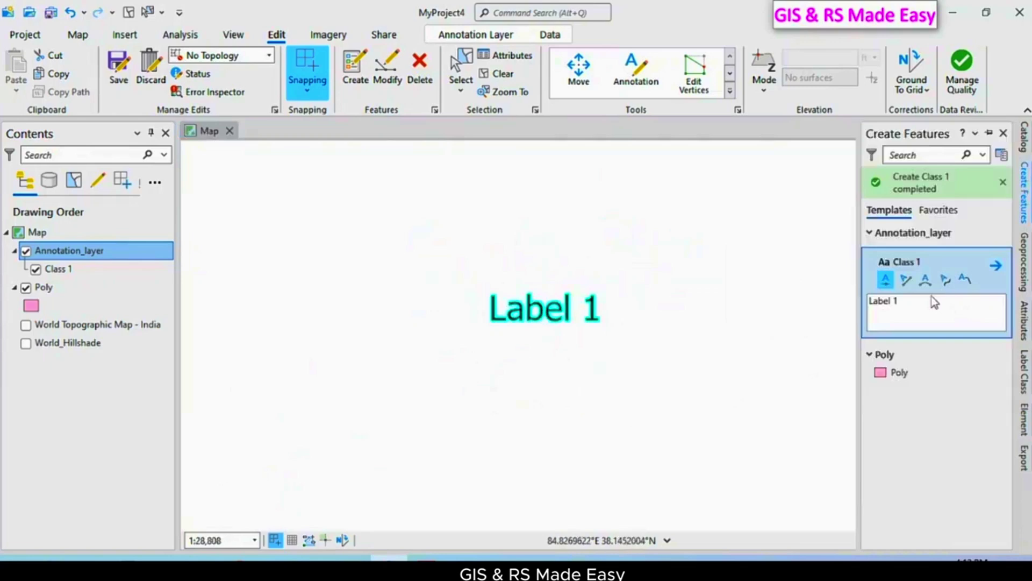
{"action": "left_click", "coordinate": [913, 300]}
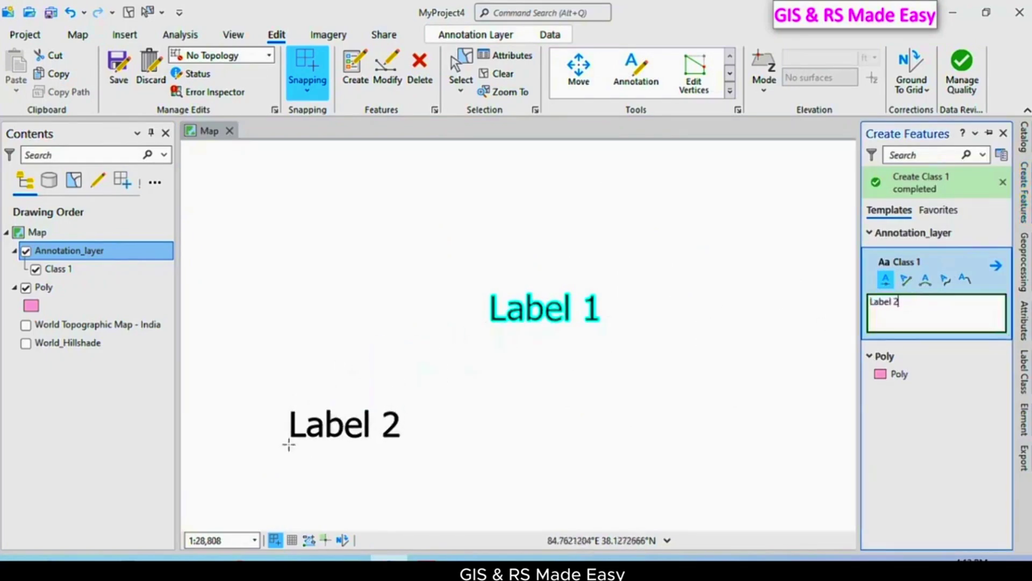
{"action": "left_click", "coordinate": [355, 398]}
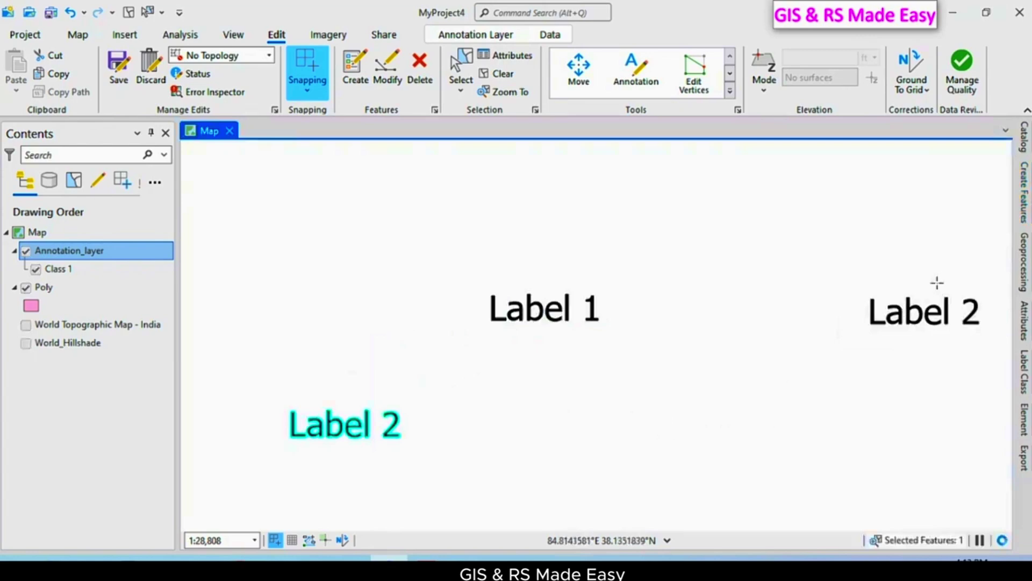
- Place a Label 3 annotation at the lower right of the map and save the edits
{"action": "left_click", "coordinate": [1024, 198]}
{"action": "left_click", "coordinate": [918, 300]}
{"action": "type", "text": "Label 3"}
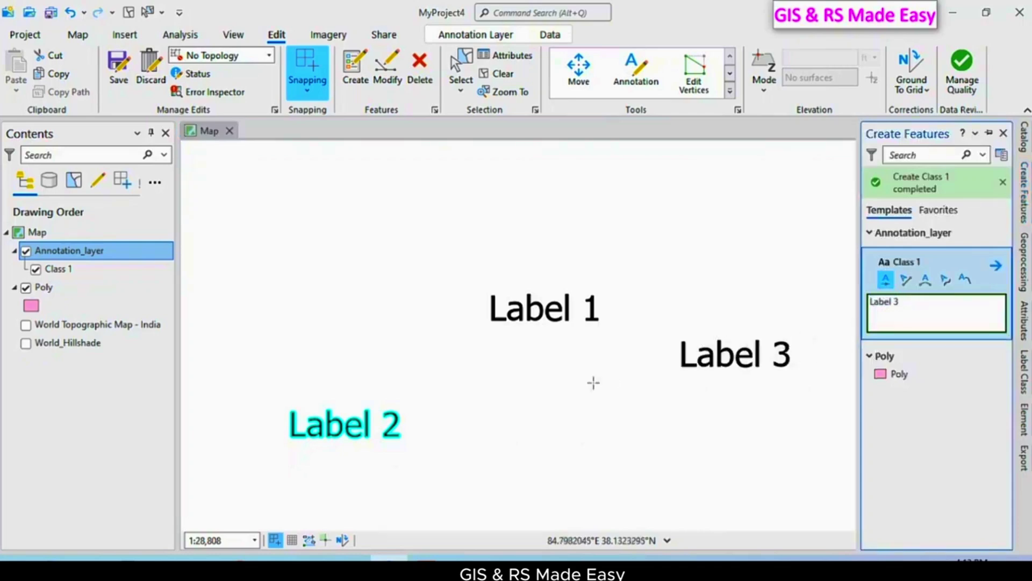
{"action": "left_click", "coordinate": [620, 482]}
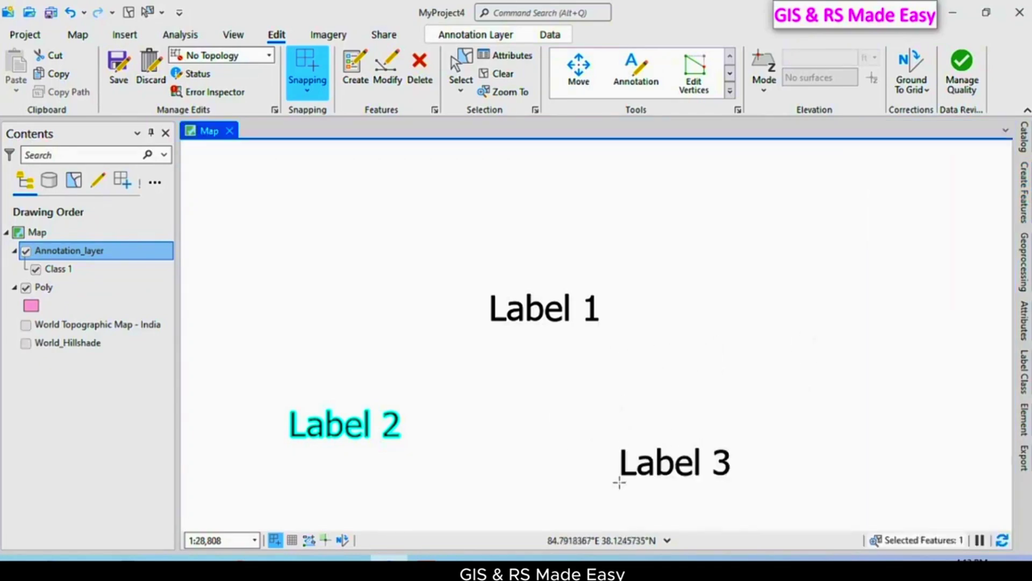
{"action": "left_click", "coordinate": [118, 69]}
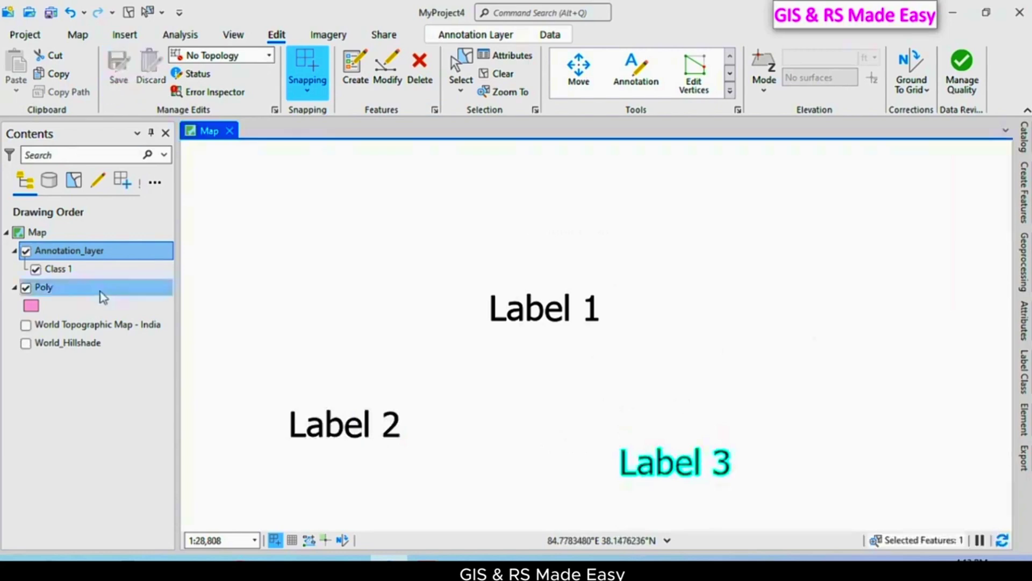
- Select the Class 1 annotation class and switch to the Annotation editing tool
{"action": "left_click", "coordinate": [138, 268]}
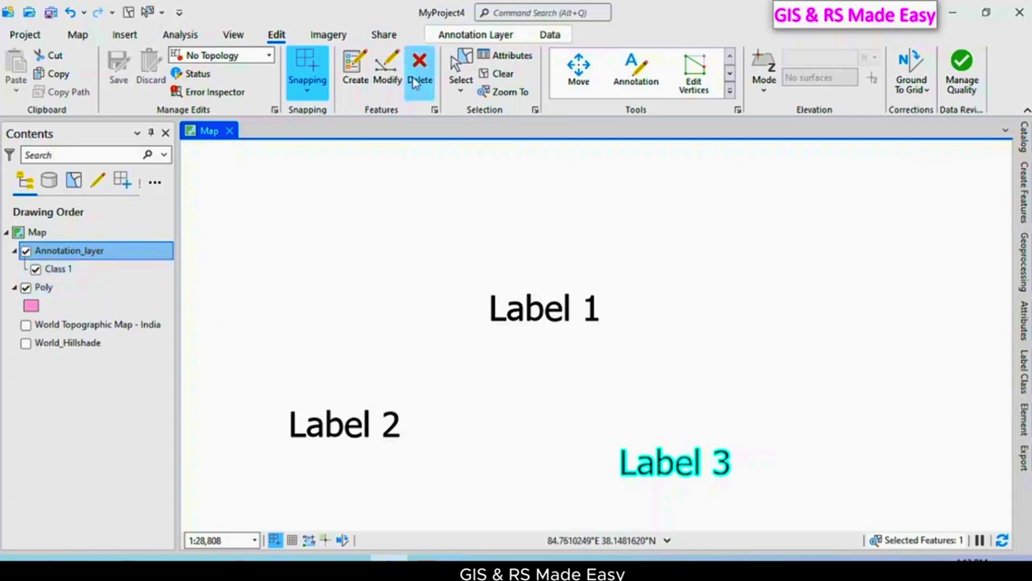
{"action": "left_click", "coordinate": [453, 64]}
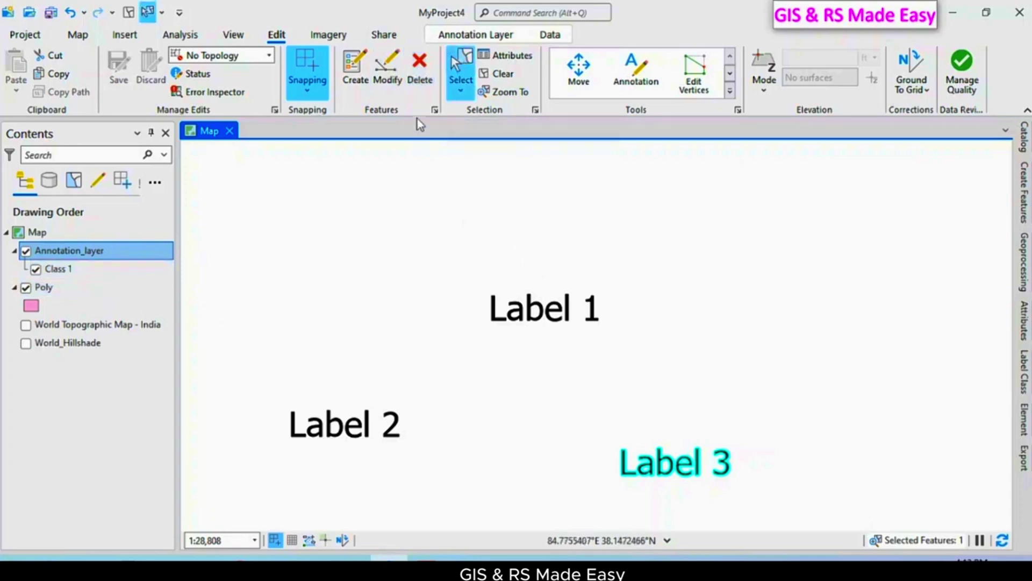
{"action": "left_click", "coordinate": [730, 91]}
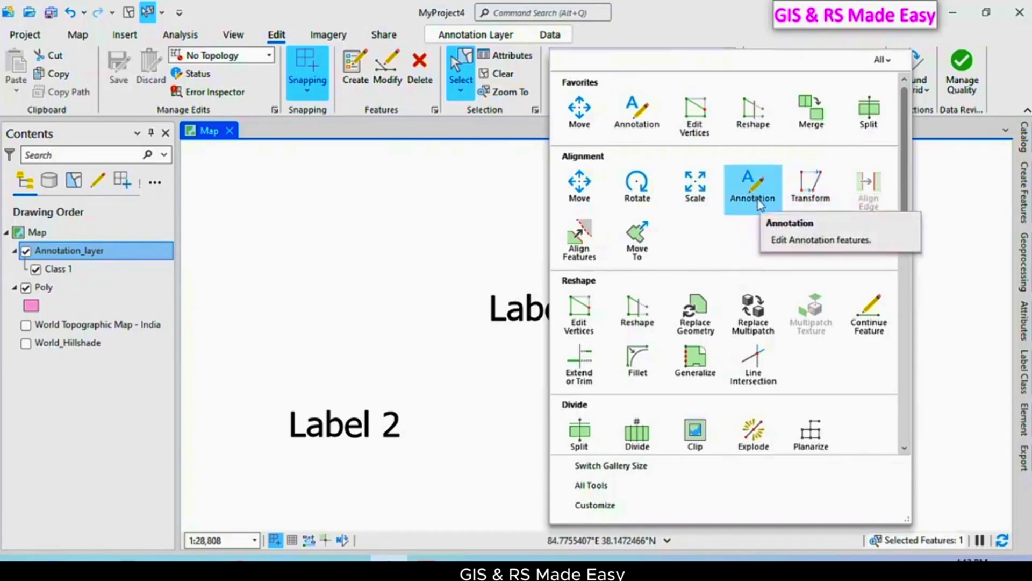
{"action": "left_click", "coordinate": [752, 188]}
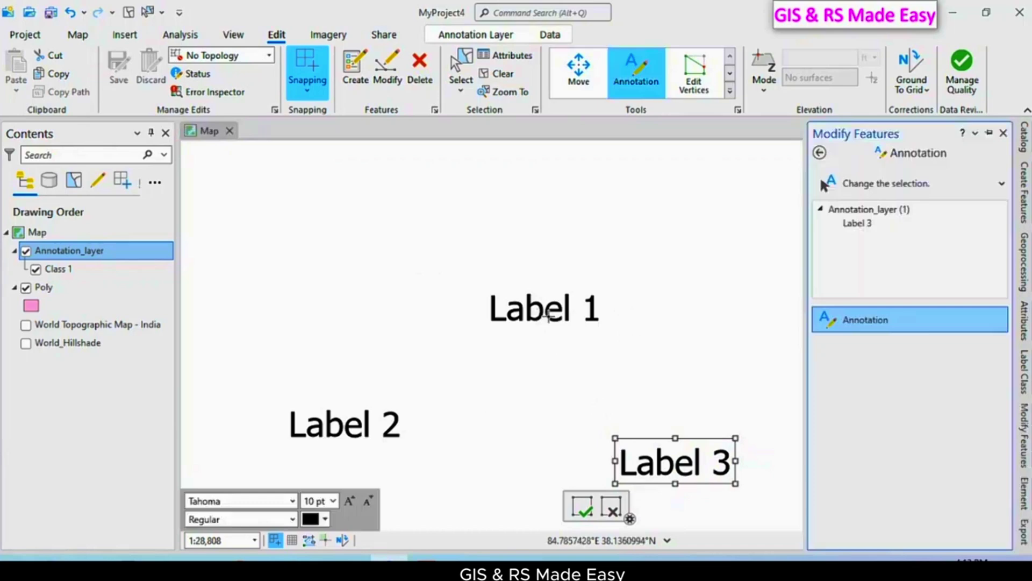
- Select Label 1 and enlarge it to about 13 pt using a corner handle
{"action": "left_click", "coordinate": [544, 314]}
{"action": "left_click", "coordinate": [541, 317]}
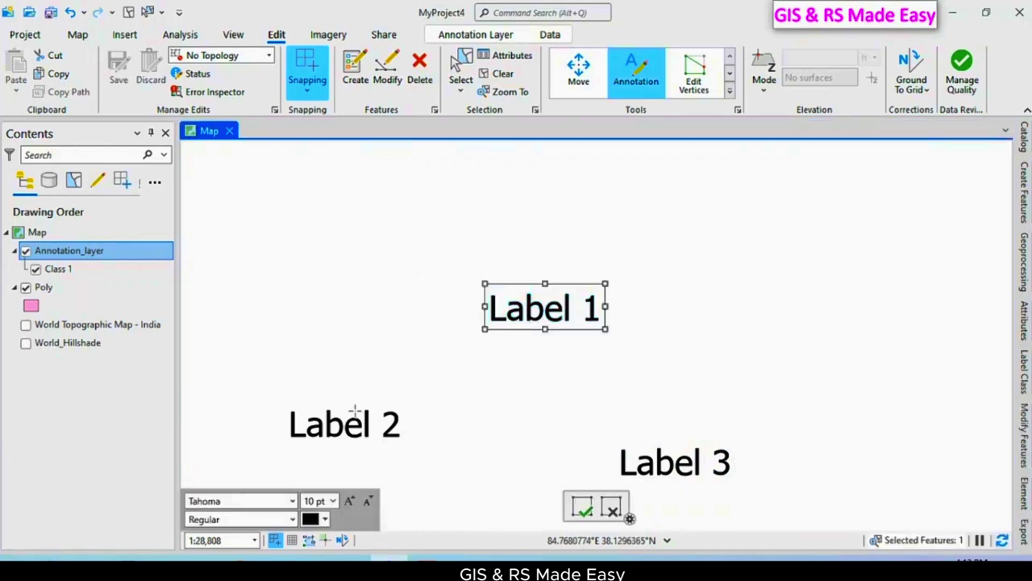
{"action": "double_click", "coordinate": [345, 423]}
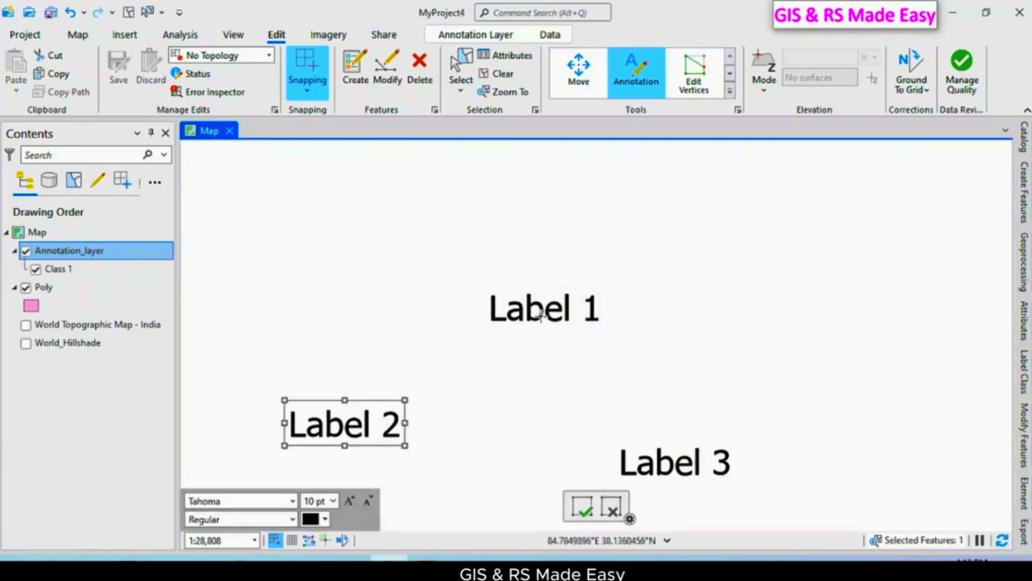
{"action": "left_click", "coordinate": [540, 310]}
{"action": "left_click", "coordinate": [579, 309]}
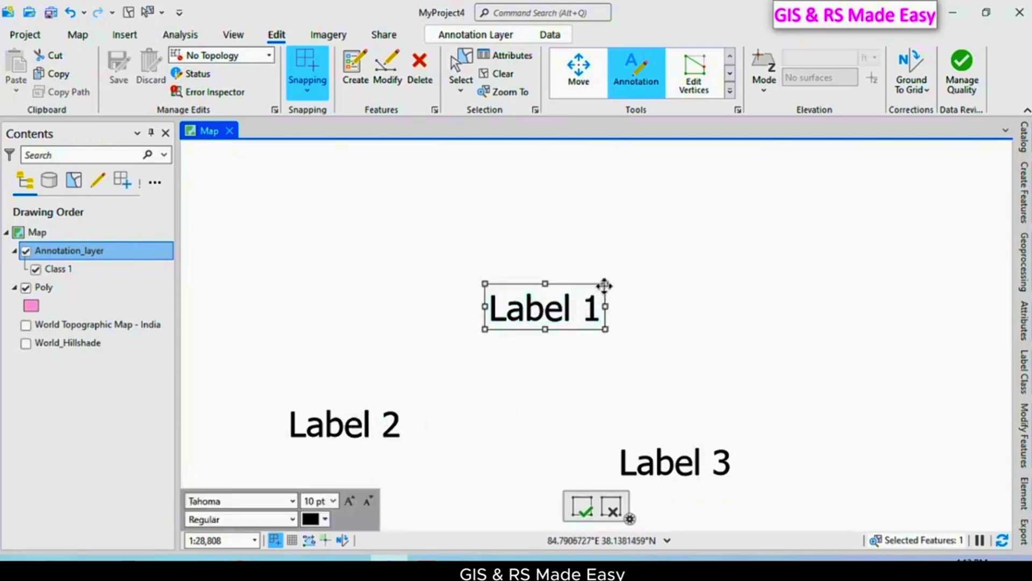
{"action": "mouse_move", "coordinate": [607, 289]}
{"action": "left_mouse_down"}
{"action": "mouse_move", "coordinate": [682, 232]}
{"action": "mouse_move", "coordinate": [641, 270]}
{"action": "left_mouse_up"}
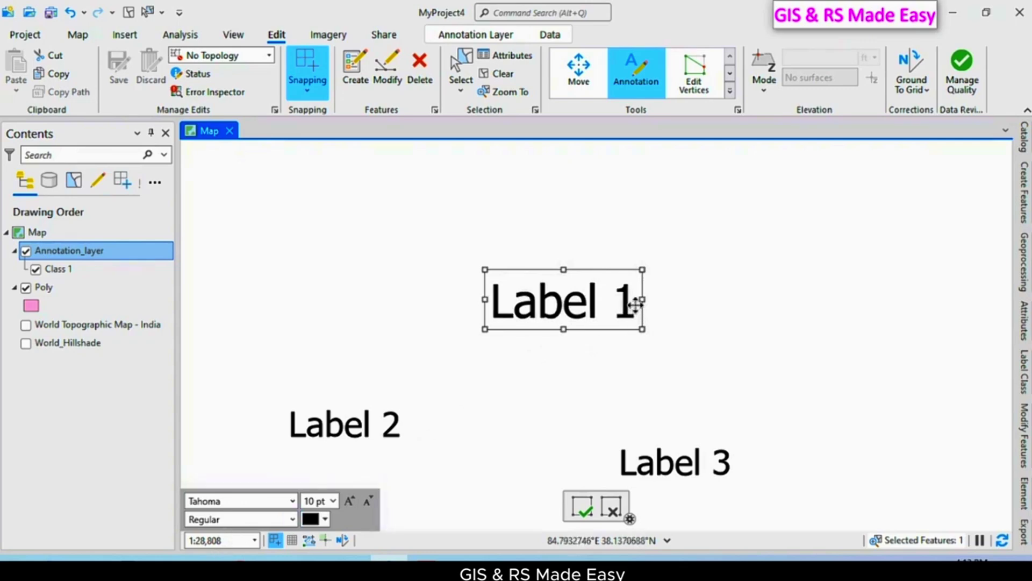
- Start retyping Label 1's text by deleting the trailing 1
{"action": "double_click", "coordinate": [628, 302]}
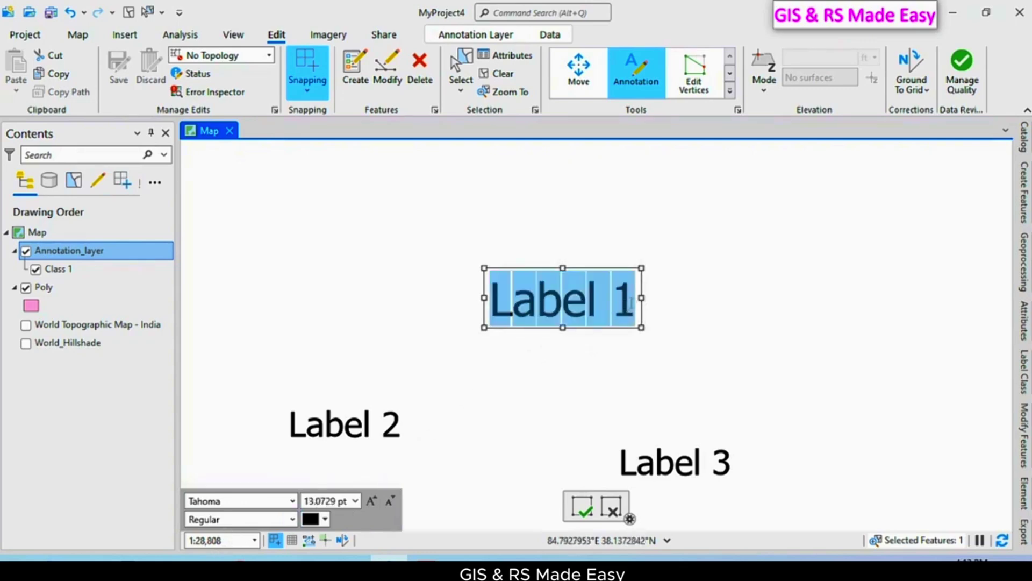
{"action": "left_click", "coordinate": [631, 303]}
{"action": "key", "text": "BackSpace"}
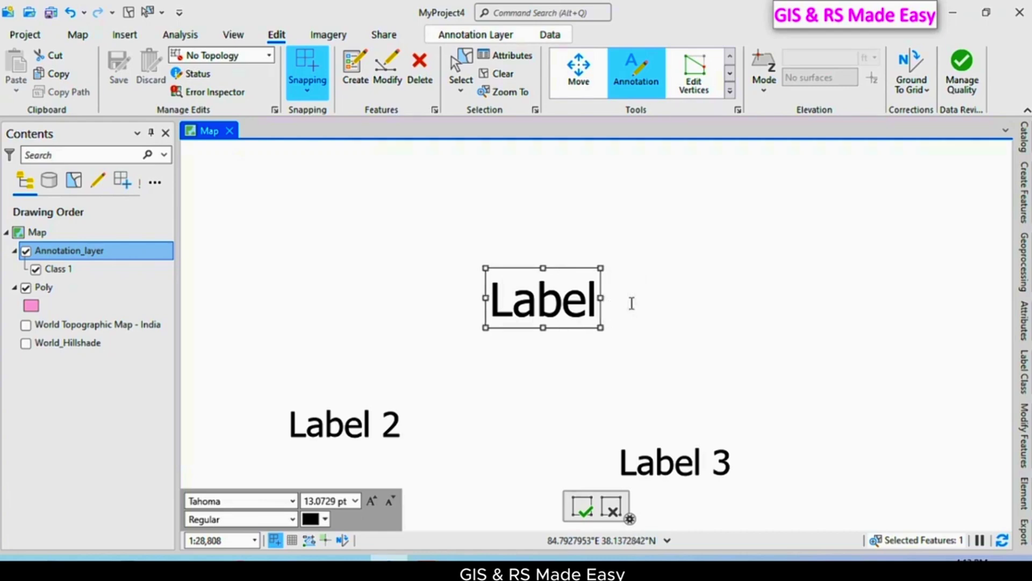
{"action": "type", "text": " chan"}
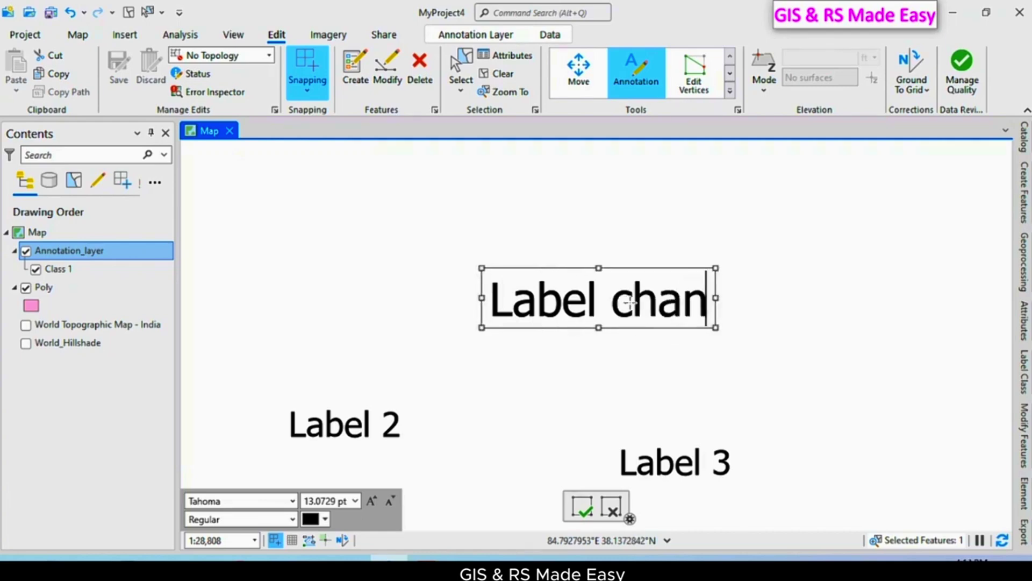
{"action": "type", "text": "ged"}
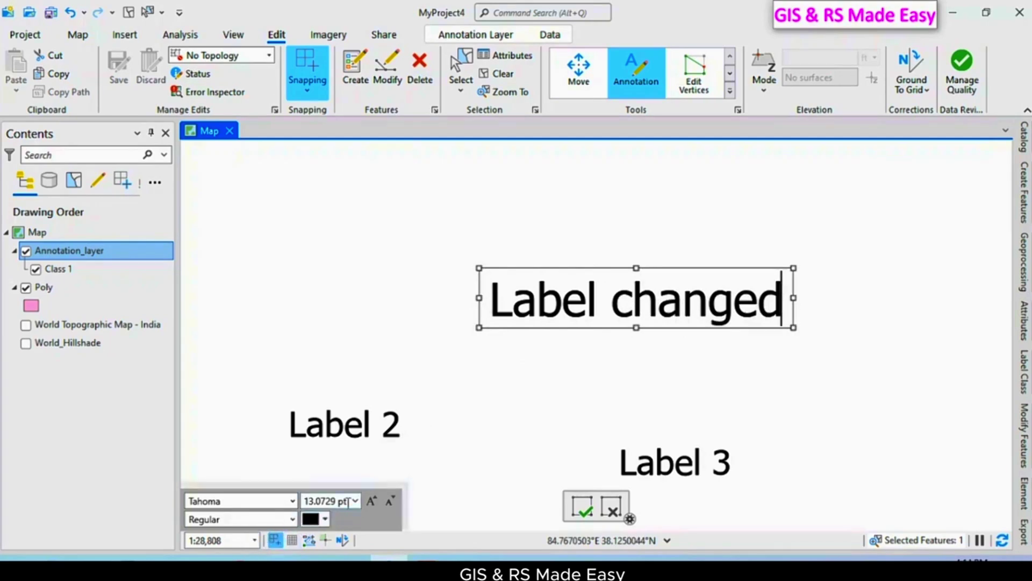
- Color the Label changed text red and Label 3 green, then save the annotation edits
{"action": "left_click", "coordinate": [326, 518]}
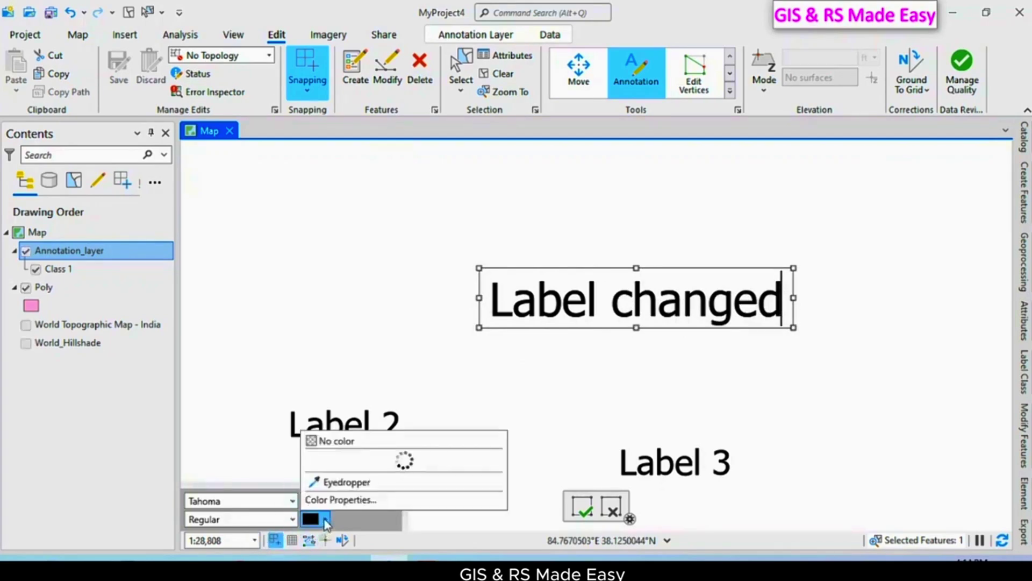
{"action": "left_click", "coordinate": [347, 371]}
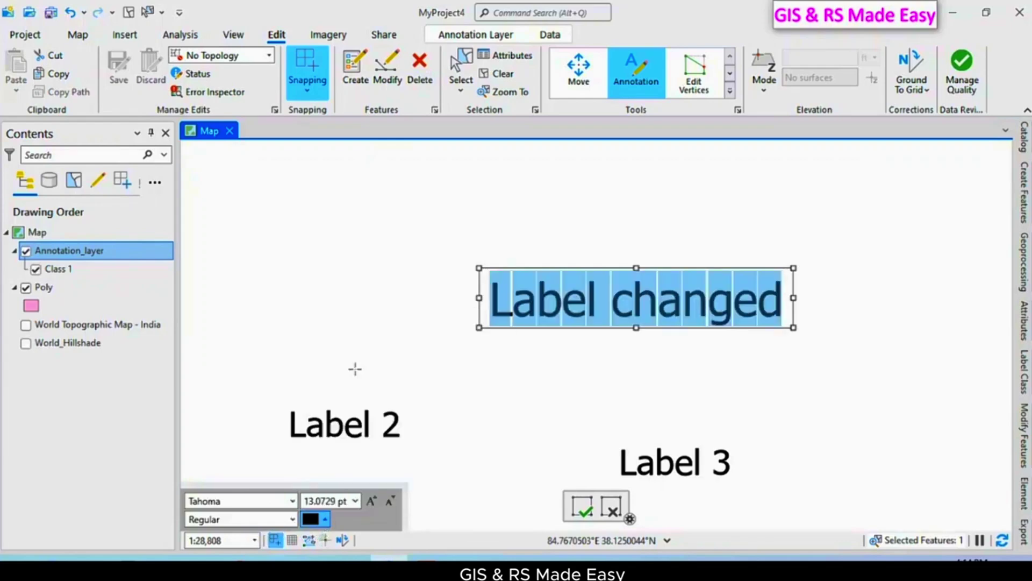
{"action": "double_click", "coordinate": [674, 462]}
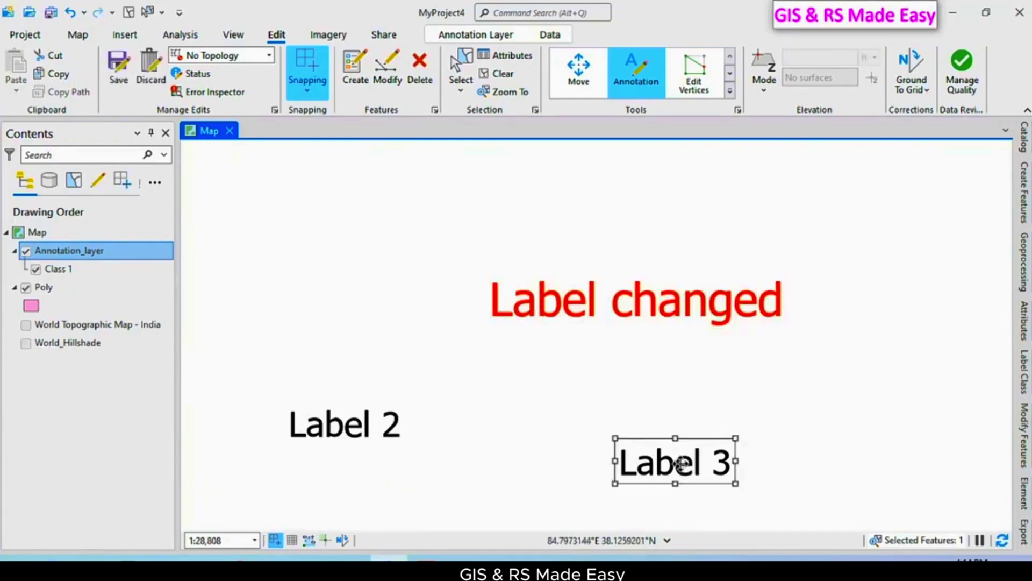
{"action": "left_click", "coordinate": [323, 519]}
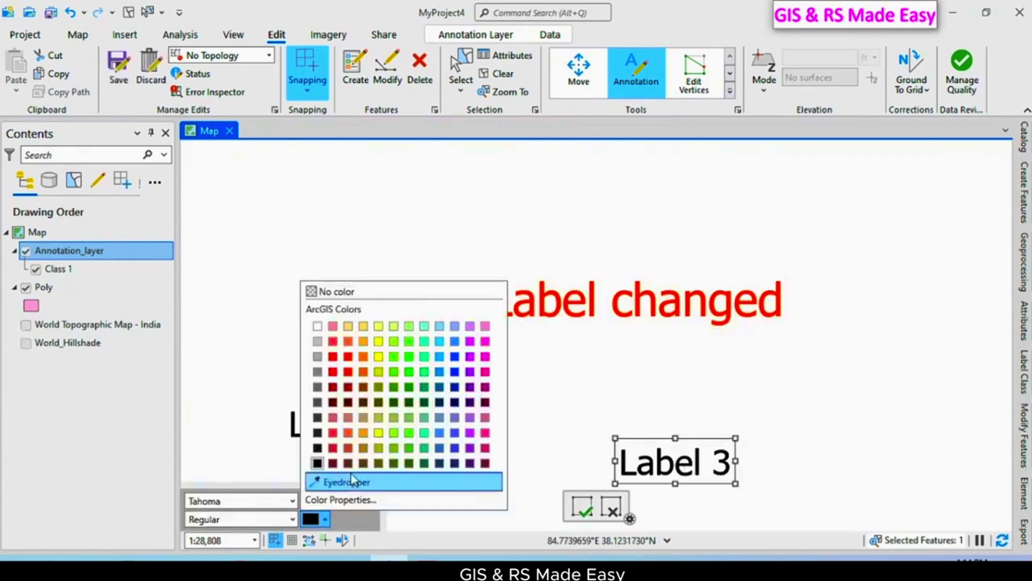
{"action": "left_click", "coordinate": [394, 372]}
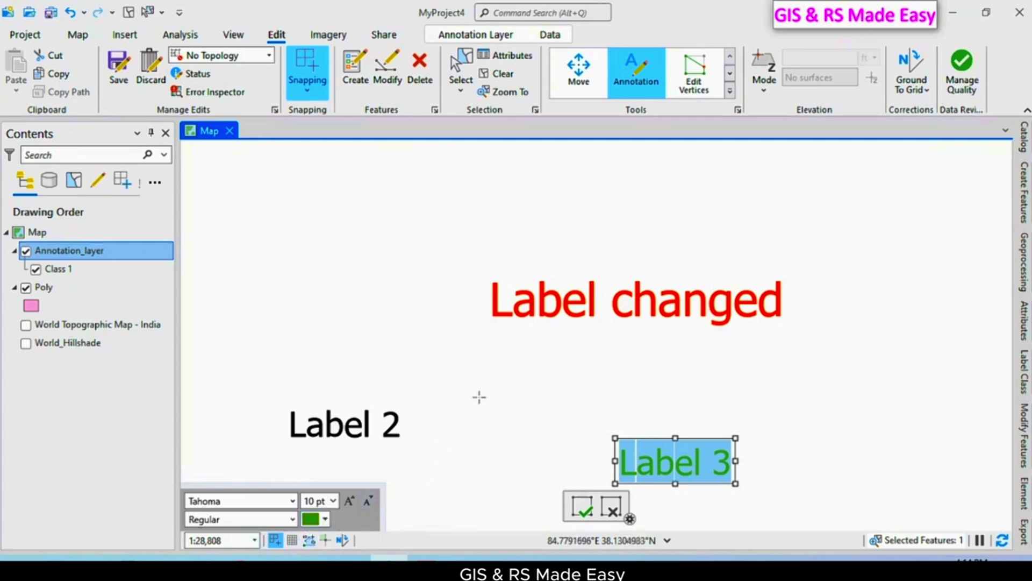
{"action": "left_click", "coordinate": [118, 73]}
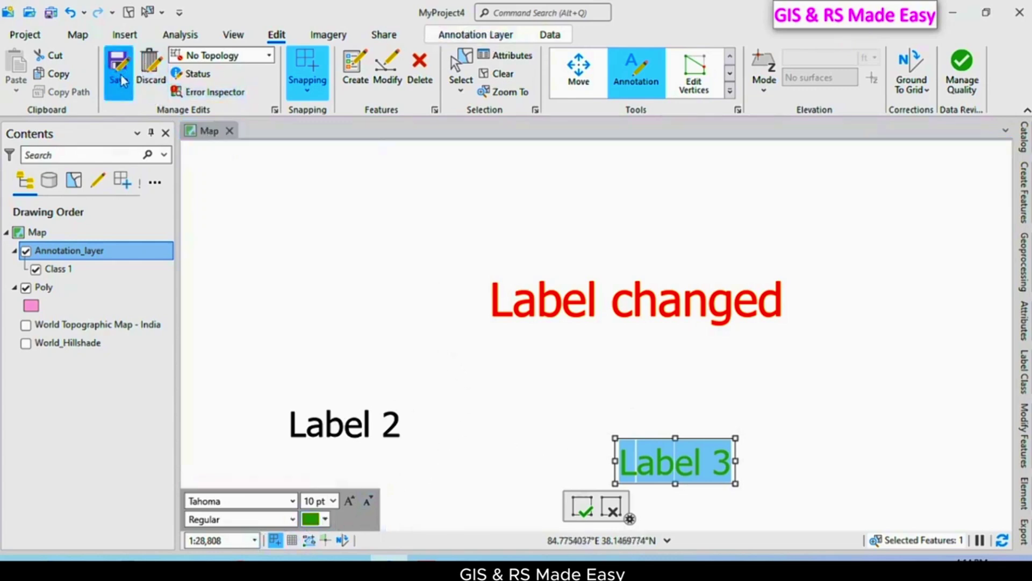